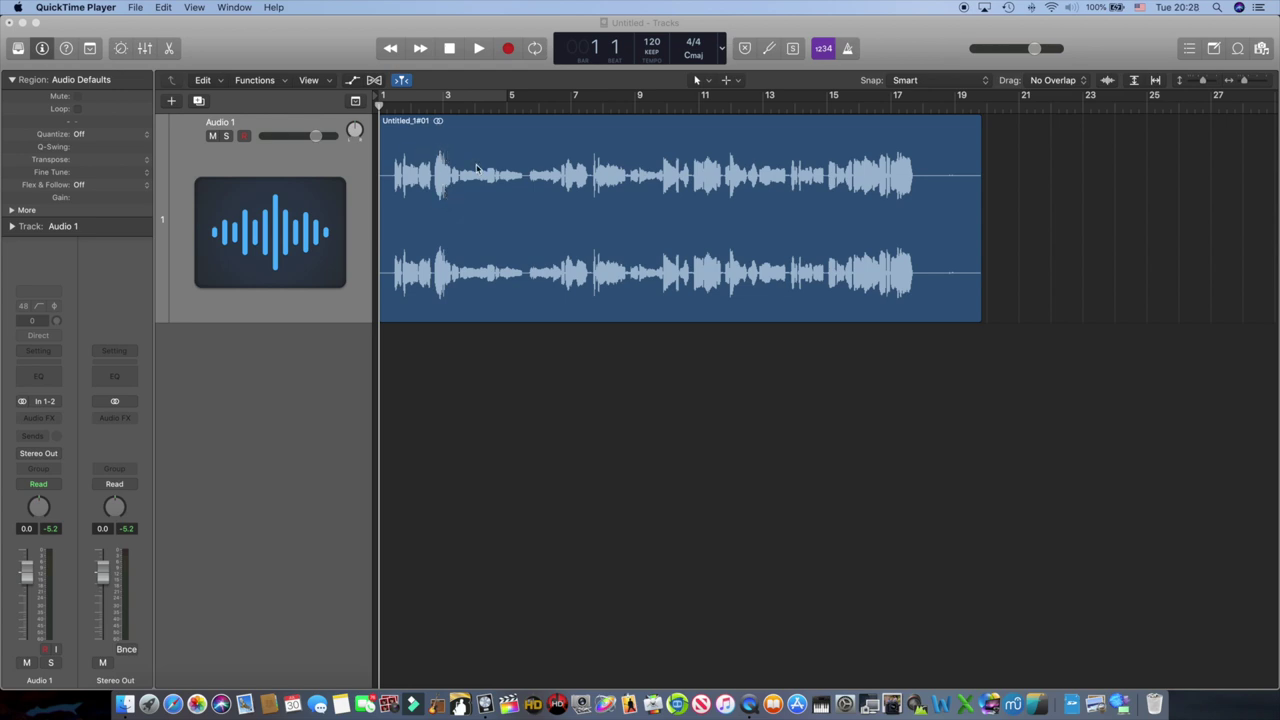
Step: Play the uncompressed Audio 1 recording through to hear its level changes, and return the playhead to the start
left_click(386, 110)
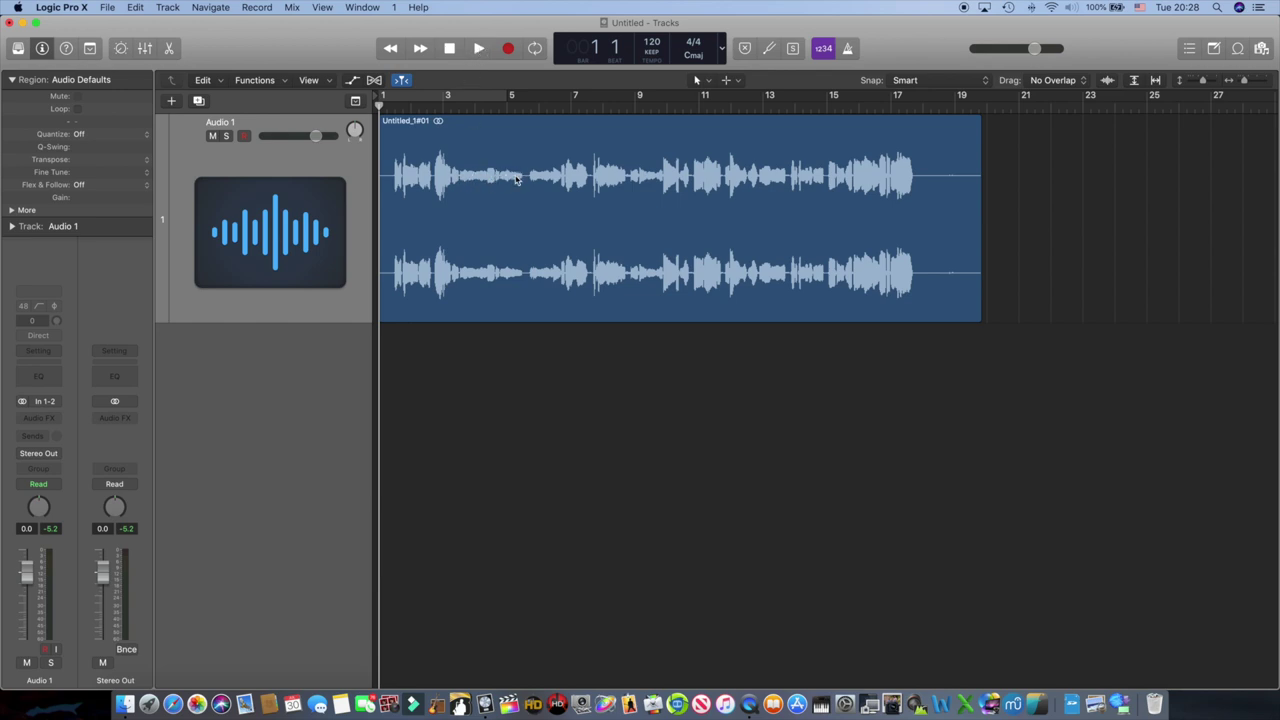
left_click(479, 49)
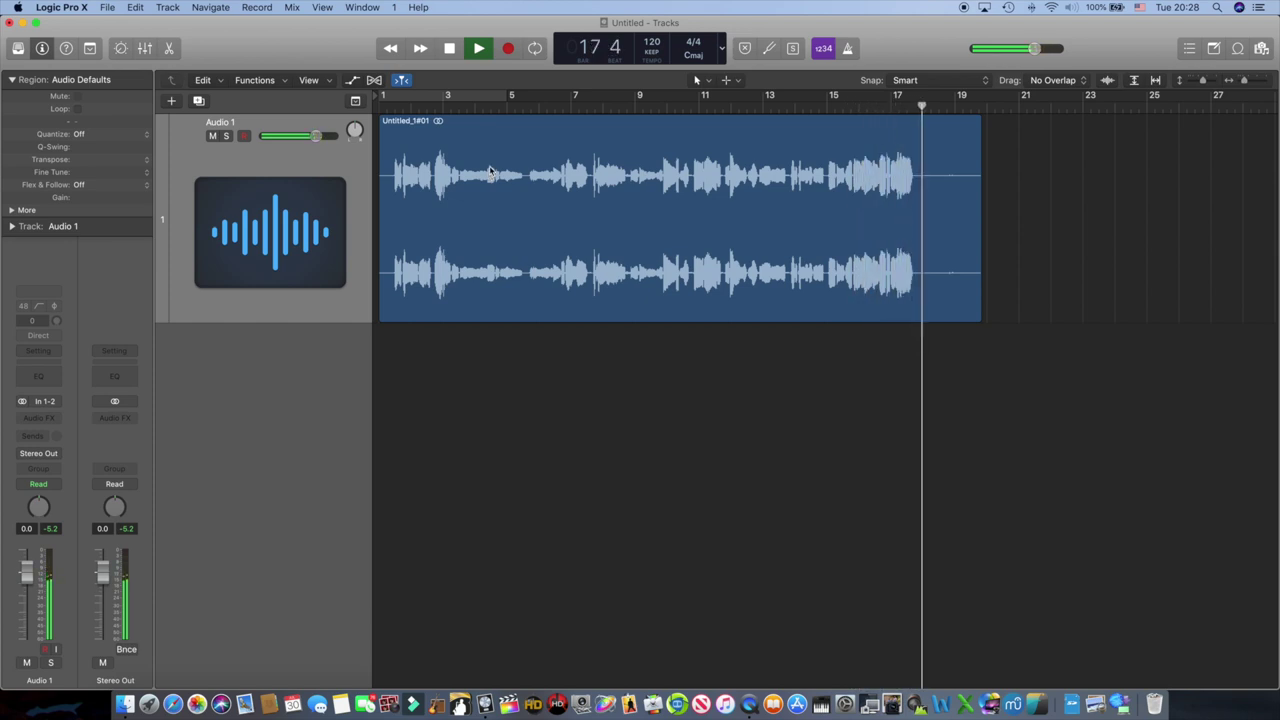
left_click(450, 49)
left_click(450, 49)
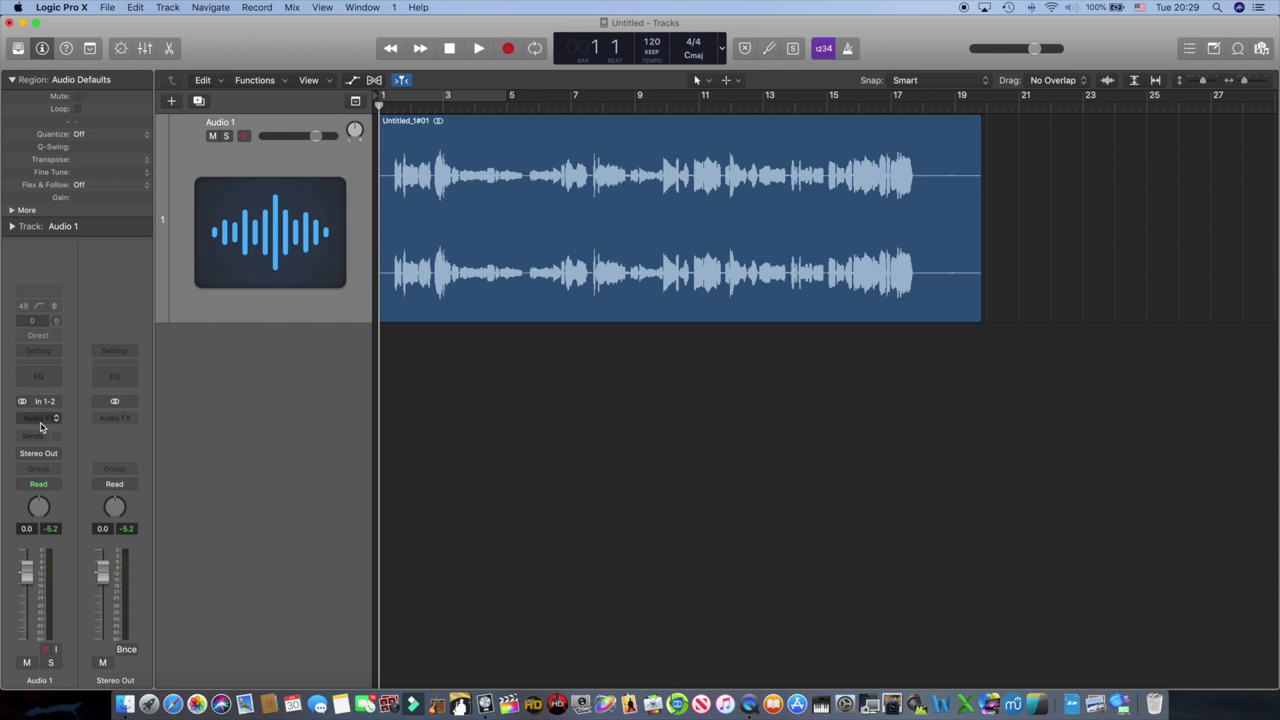
left_click(41, 418)
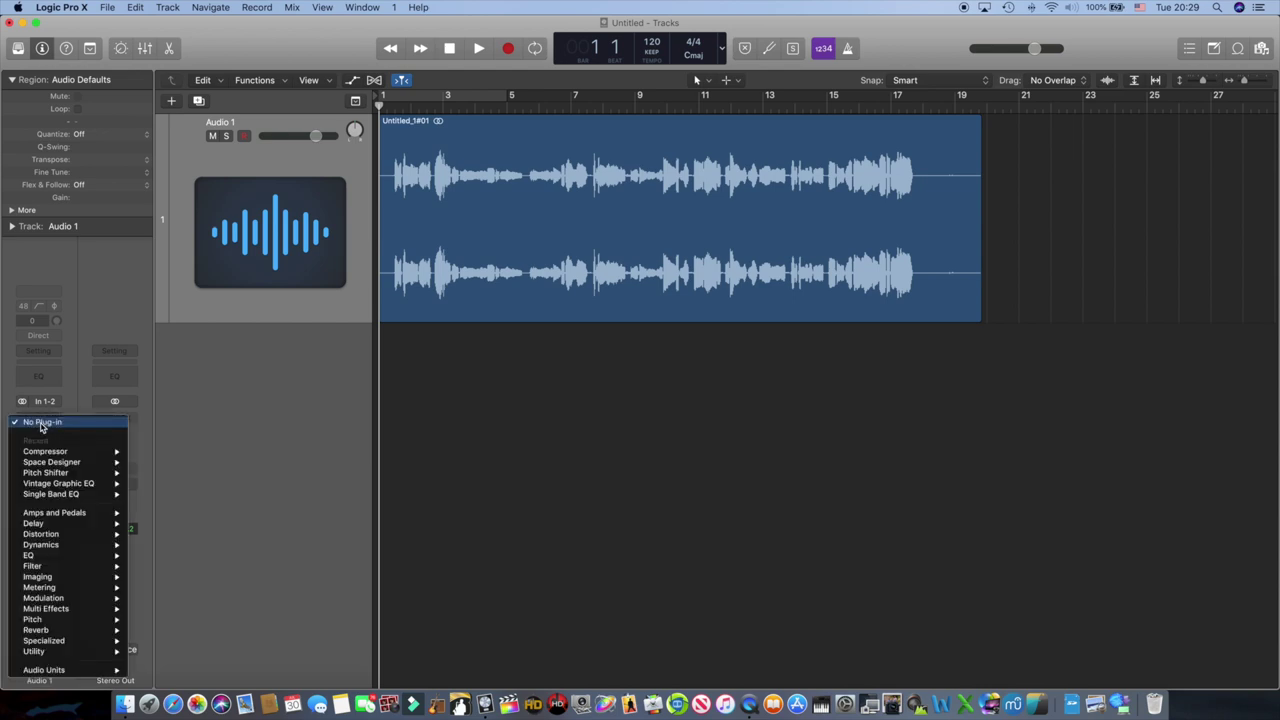
mouse_move(70, 455)
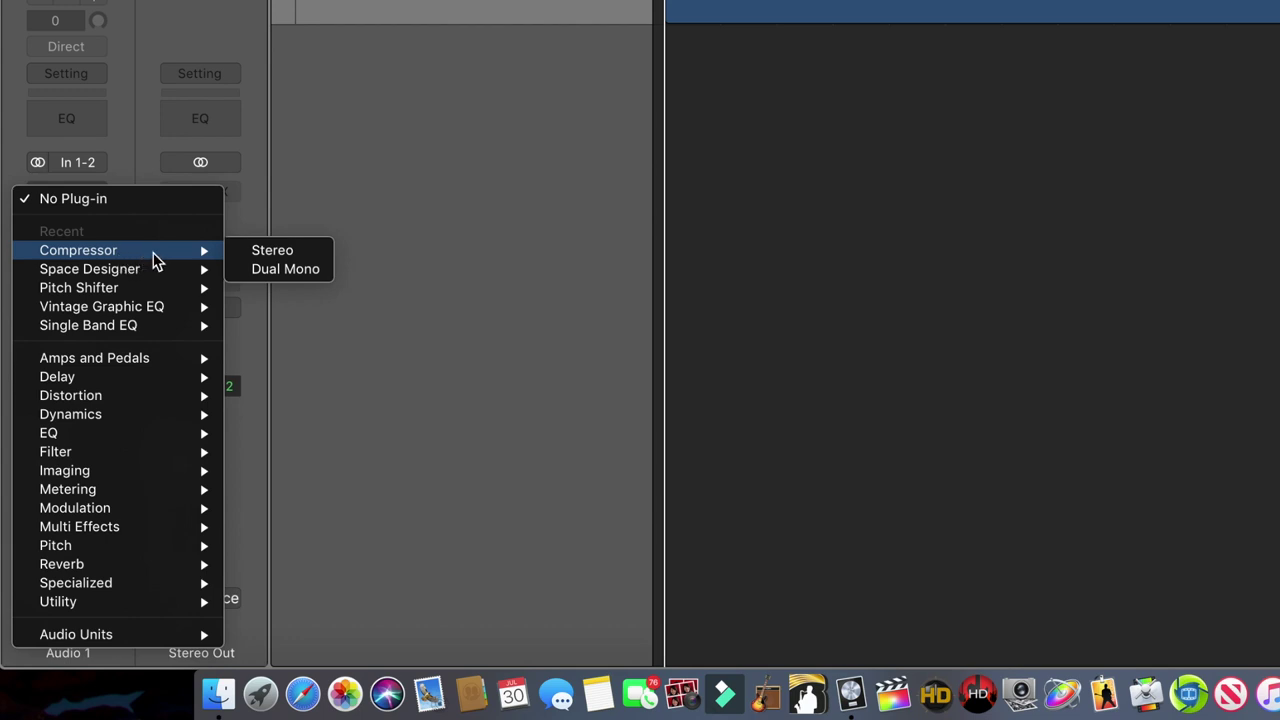
left_click(283, 250)
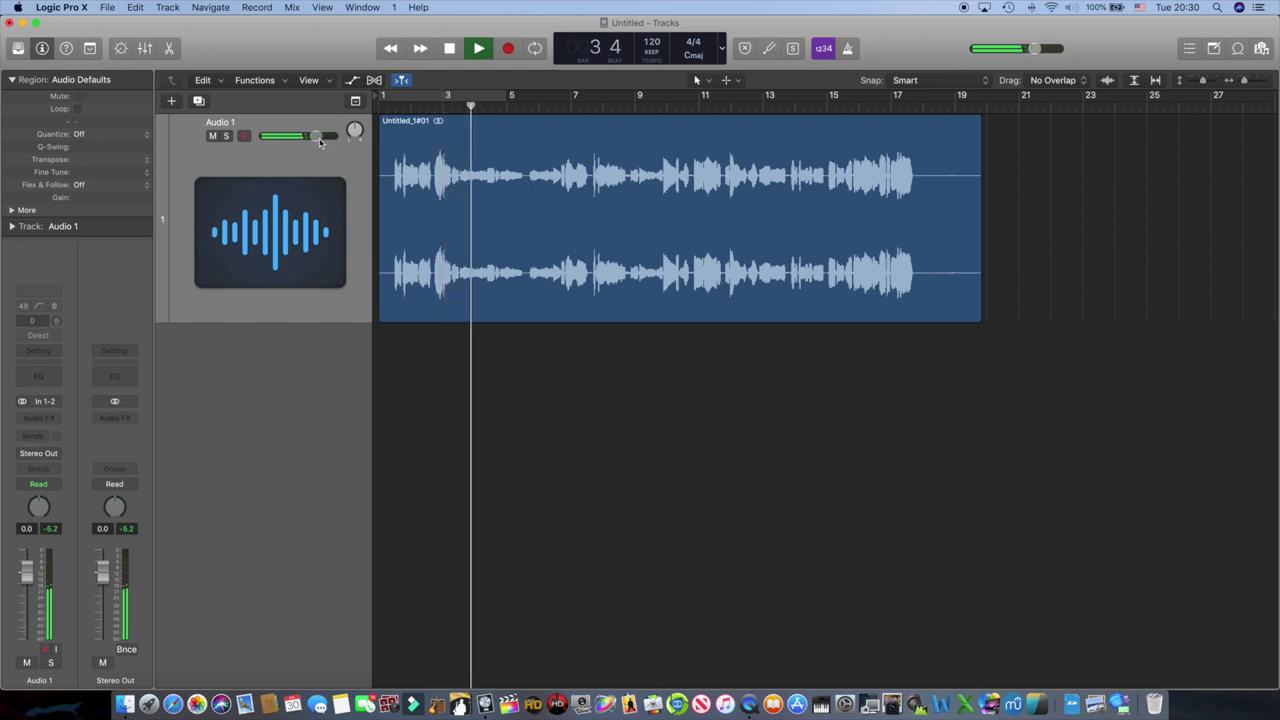
Step: Stop playback, return to the start, and insert a stereo Compressor on the Audio 1 channel strip
left_click(450, 48)
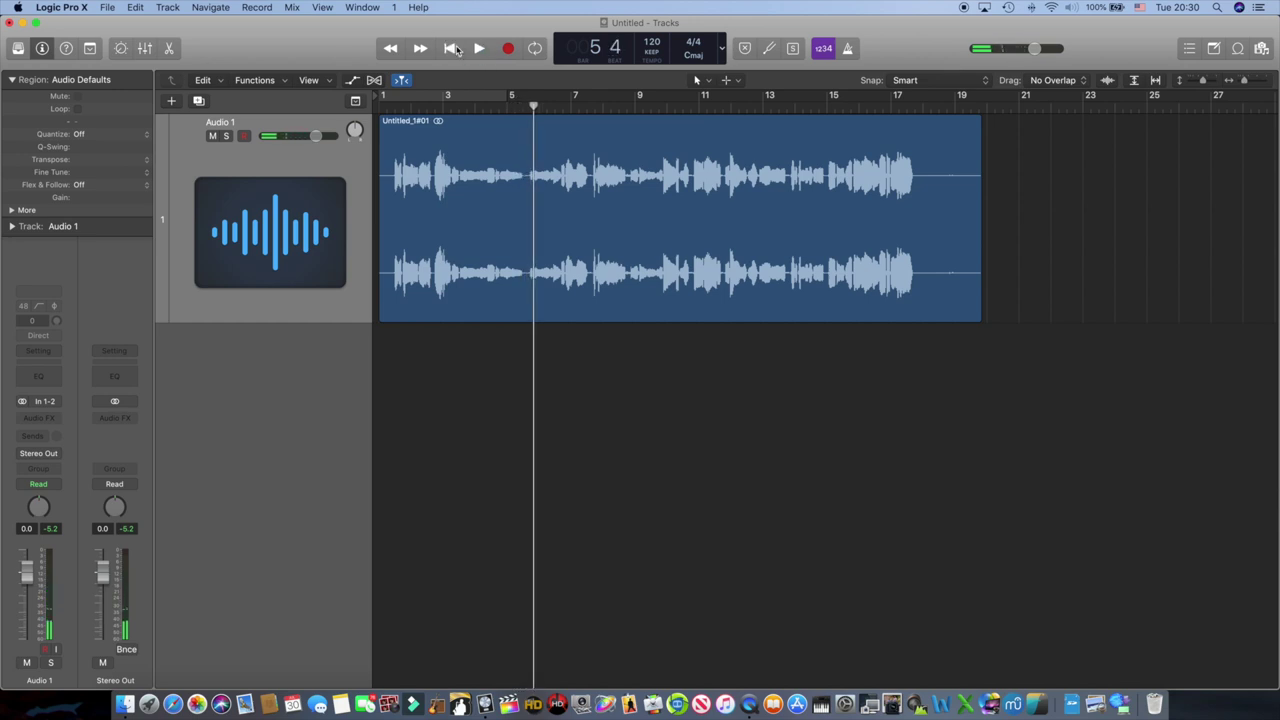
left_click(453, 48)
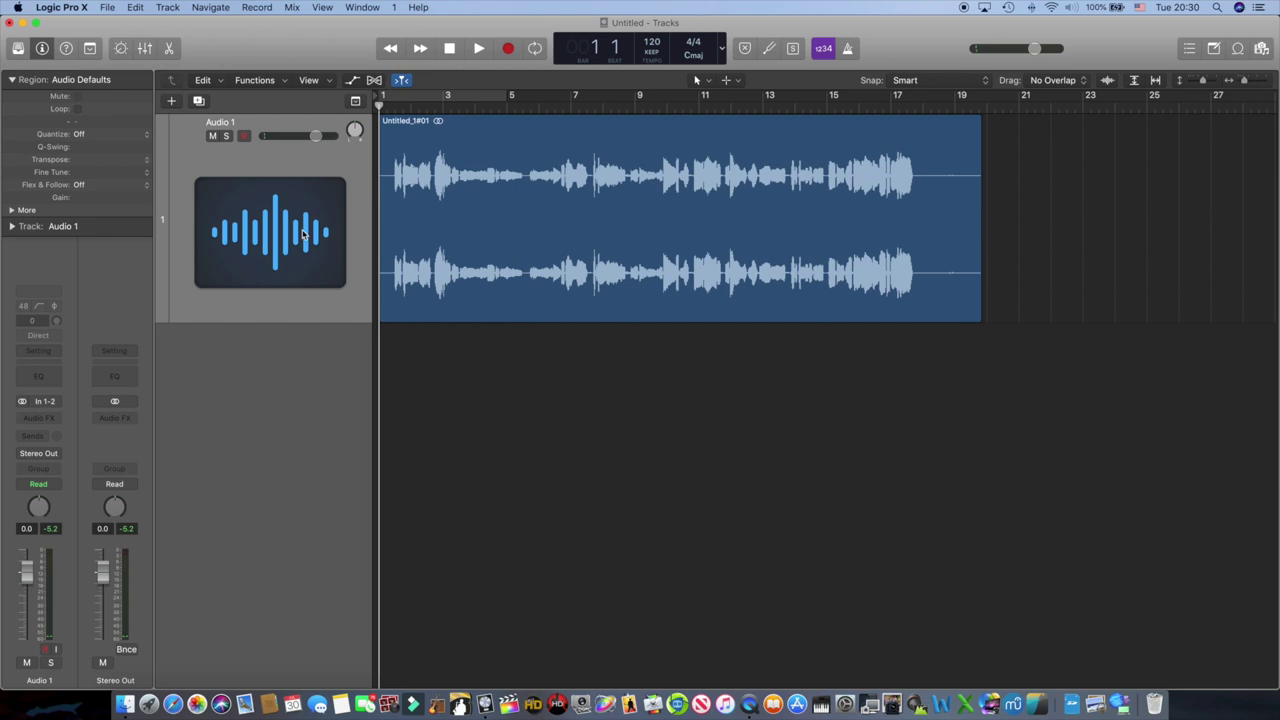
left_click(41, 424)
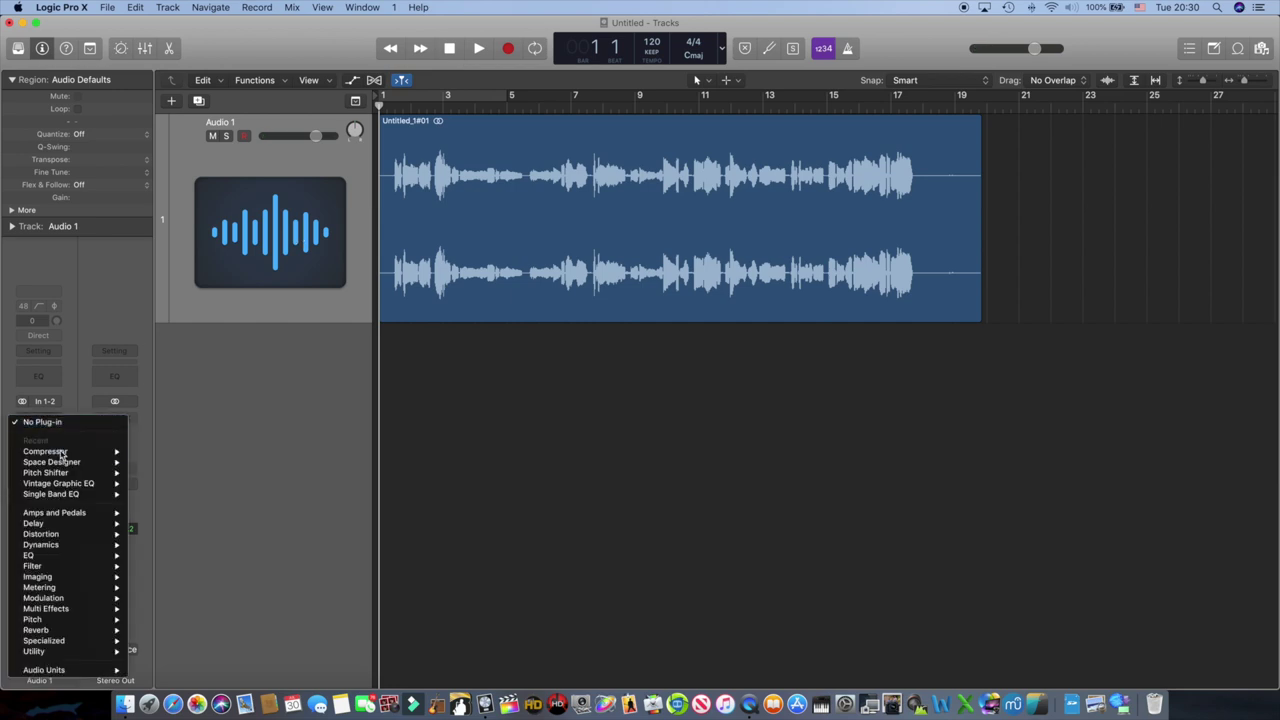
mouse_move(60, 452)
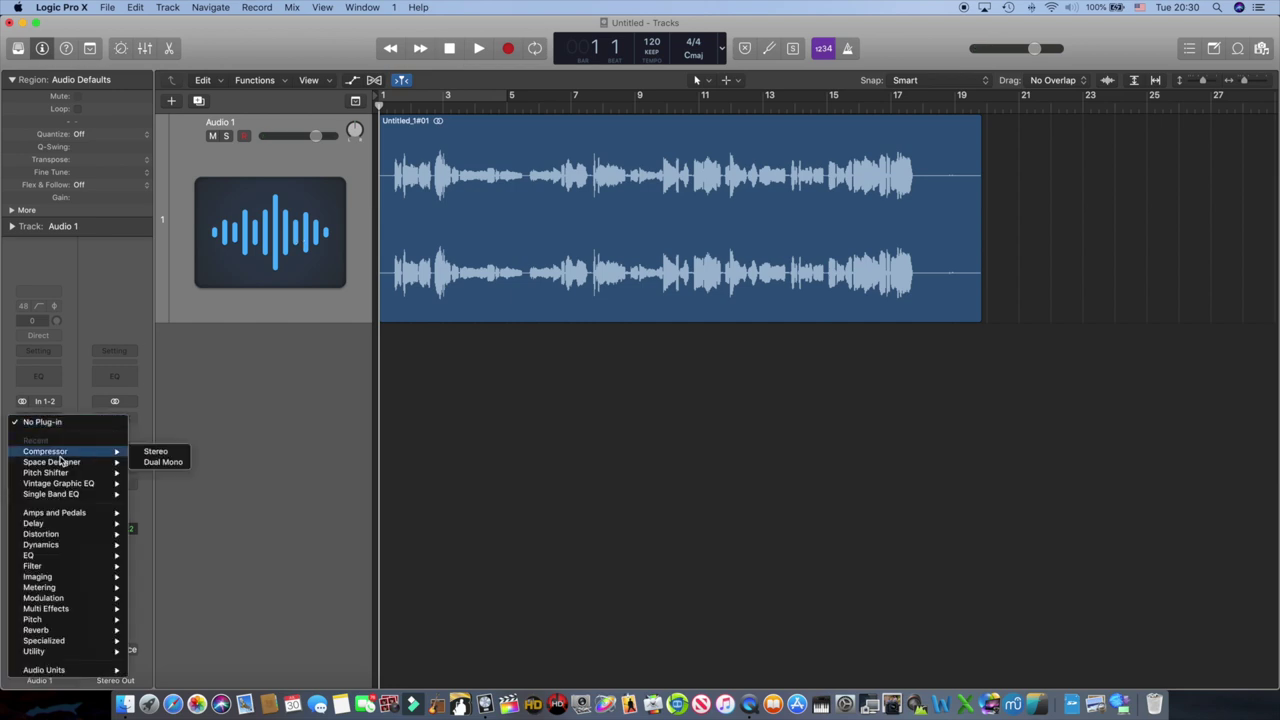
left_click(153, 453)
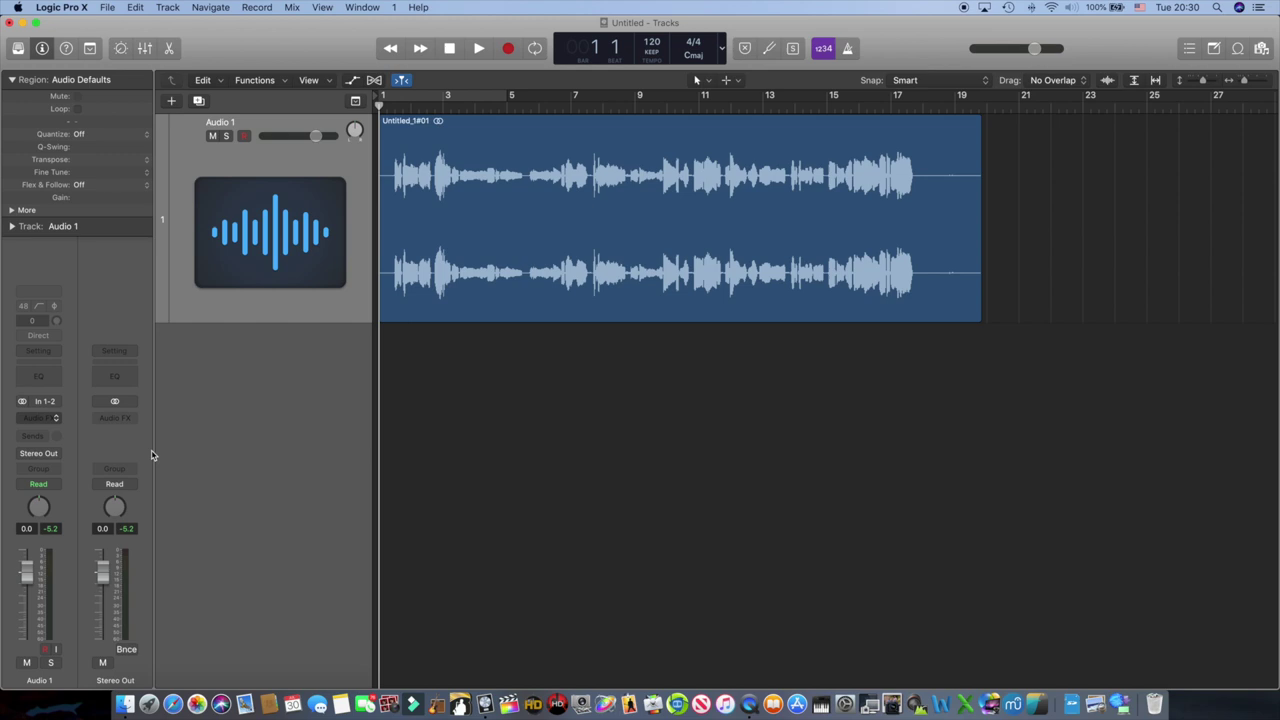
left_click_drag(336, 44, 865, 99)
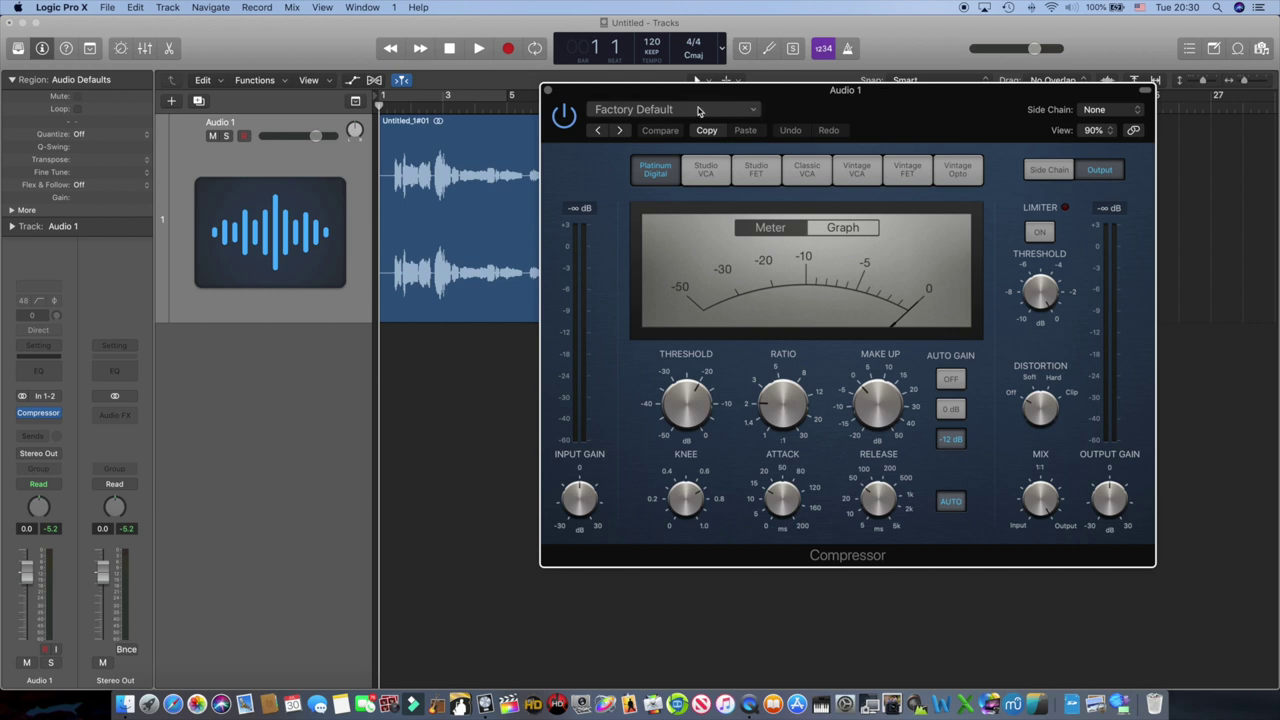
Step: Browse the Compressor's preset categories, including Drums, without loading a preset
left_click(695, 112)
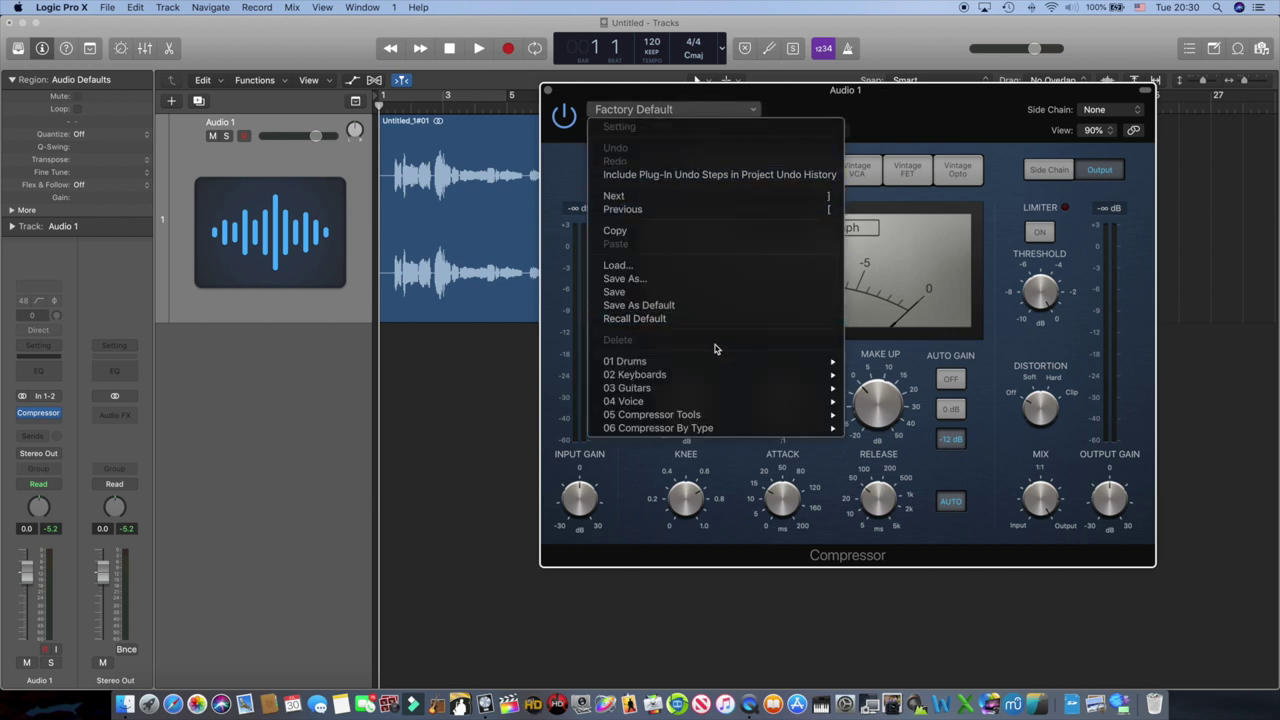
mouse_move(665, 360)
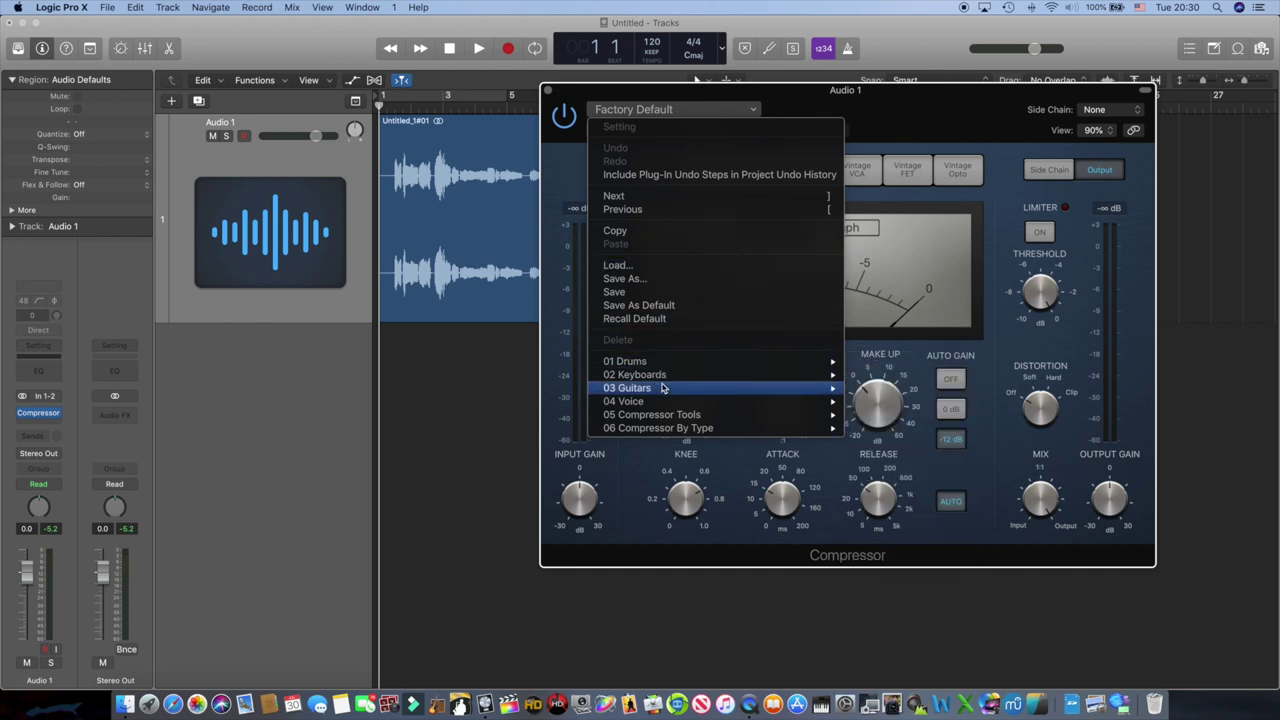
mouse_move(661, 388)
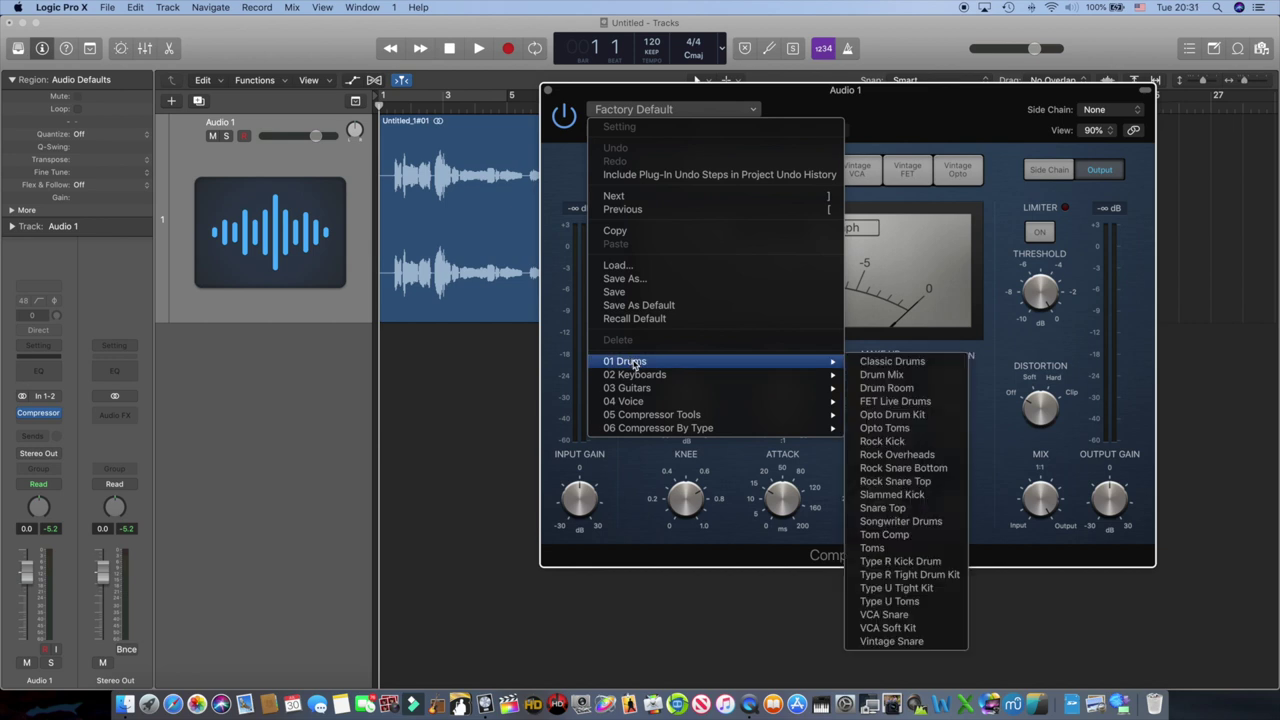
left_click(772, 95)
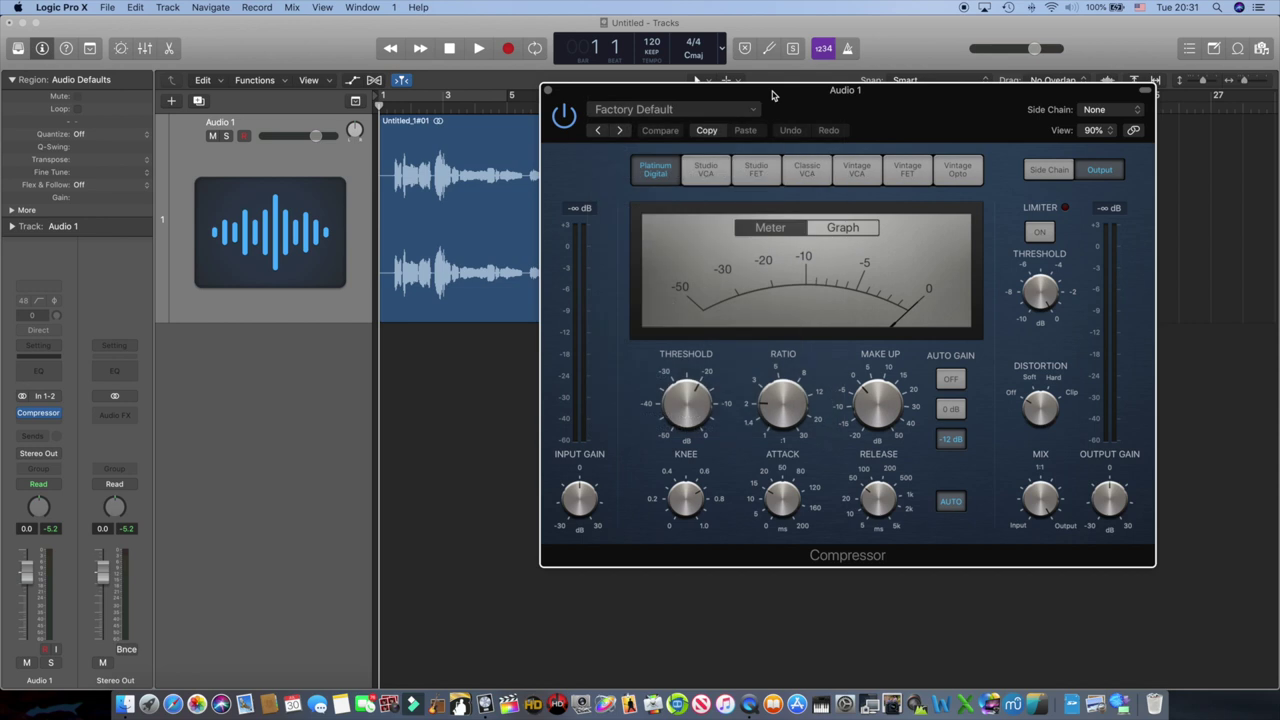
Step: Move the Compressor window clear of the waveform and play the track with the Factory Default setting, returning to the start
left_click_drag(831, 89, 911, 225)
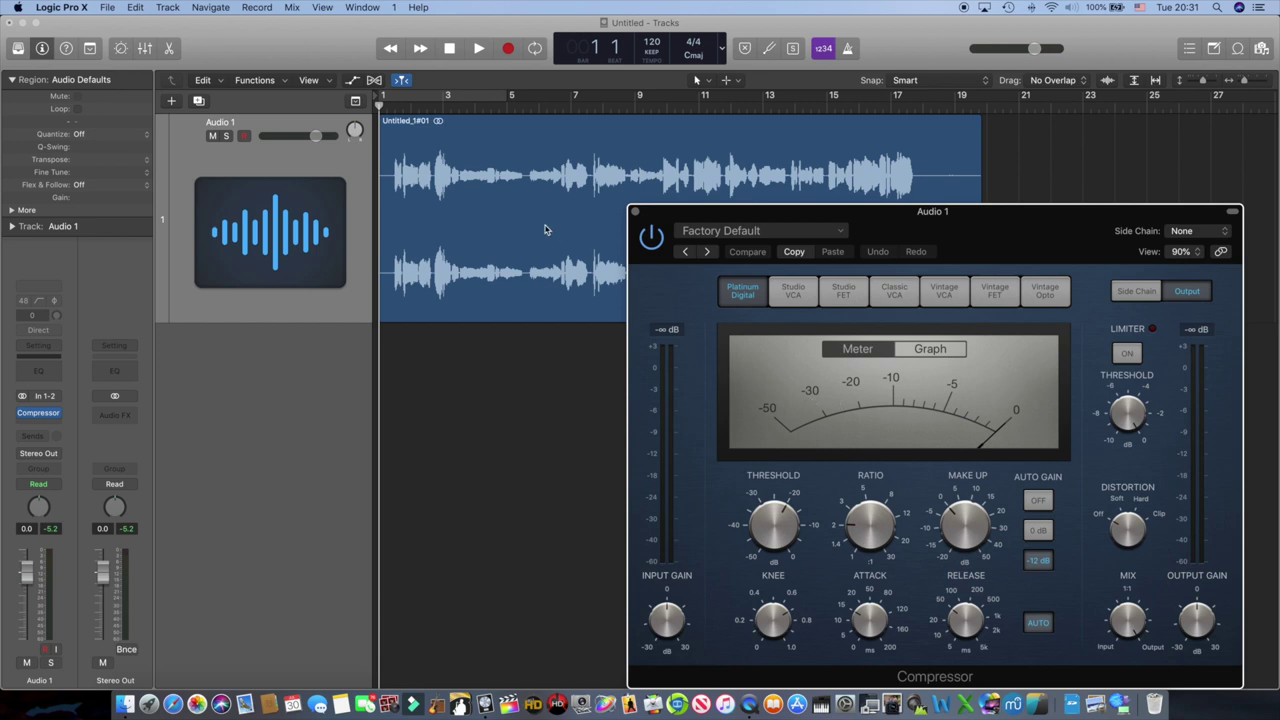
left_click(479, 48)
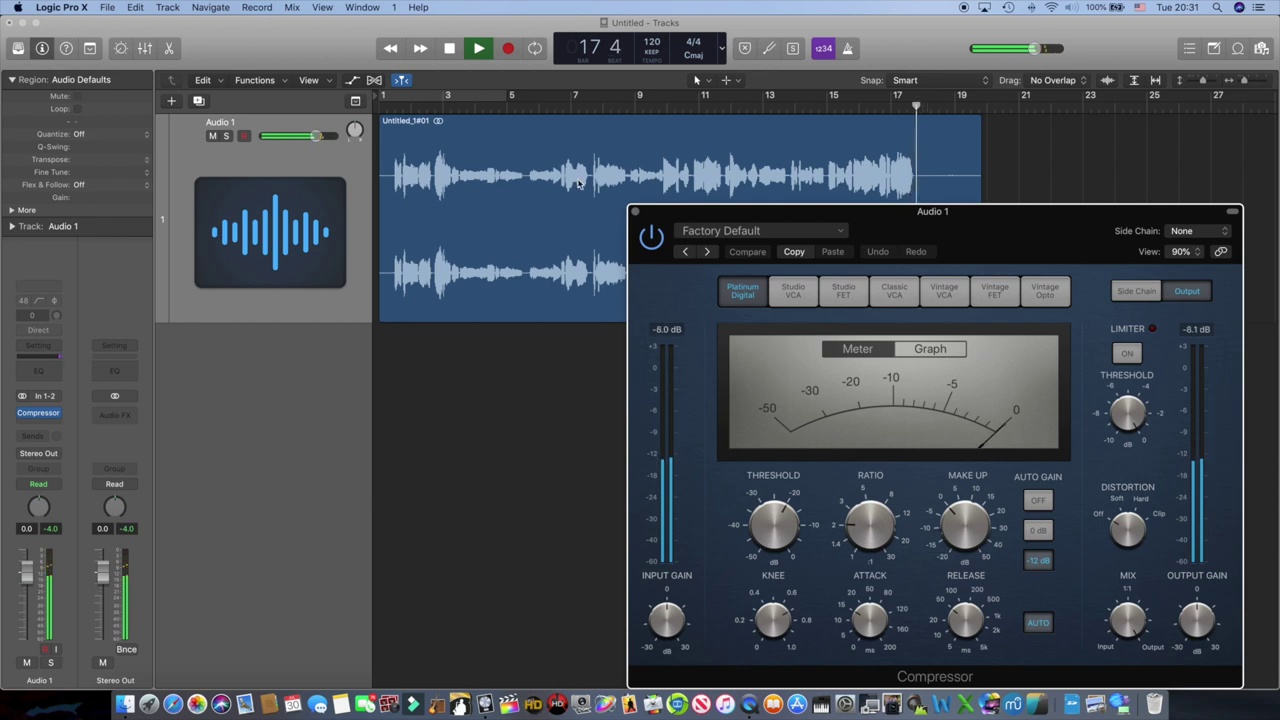
left_click(449, 52)
left_click(449, 52)
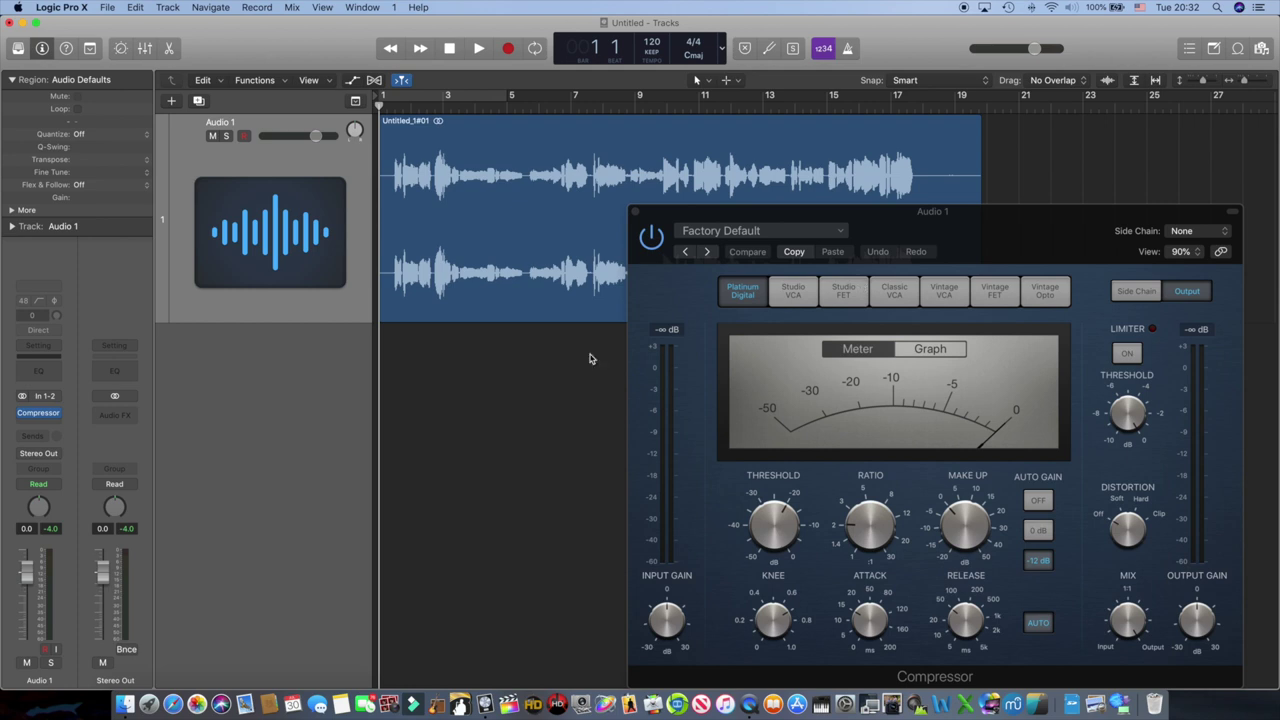
Step: Bypass the Compressor and play the track again for comparison, stopping near the end of the recording
mouse_move(23, 418)
left_click(478, 50)
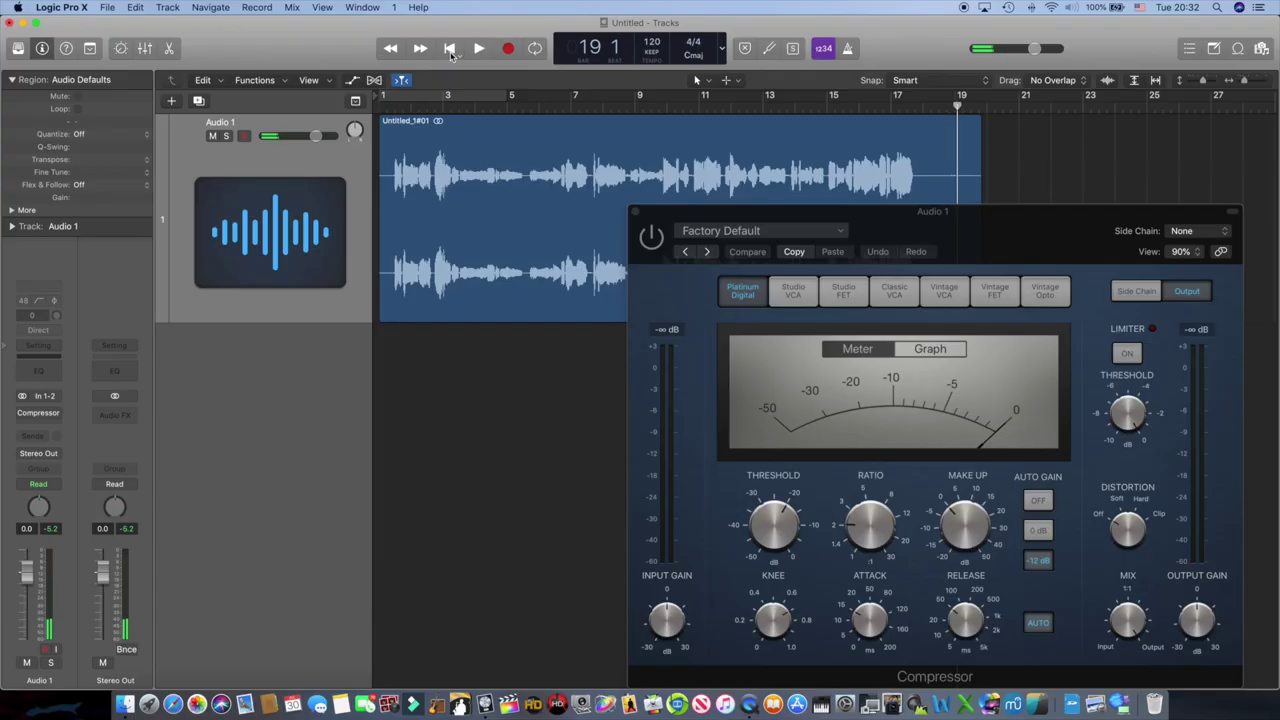
left_click(449, 48)
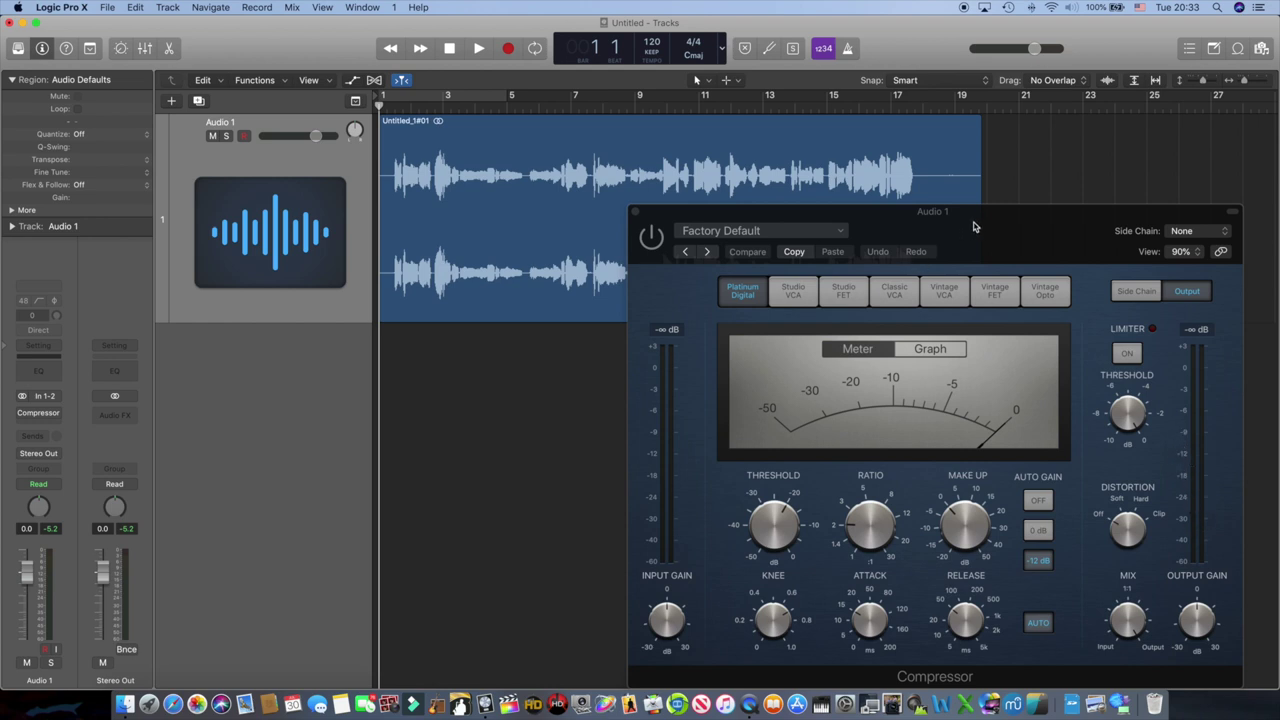
Step: Move the Compressor window to the middle of the workspace and re-enable the Compressor
left_click_drag(975, 226, 770, 154)
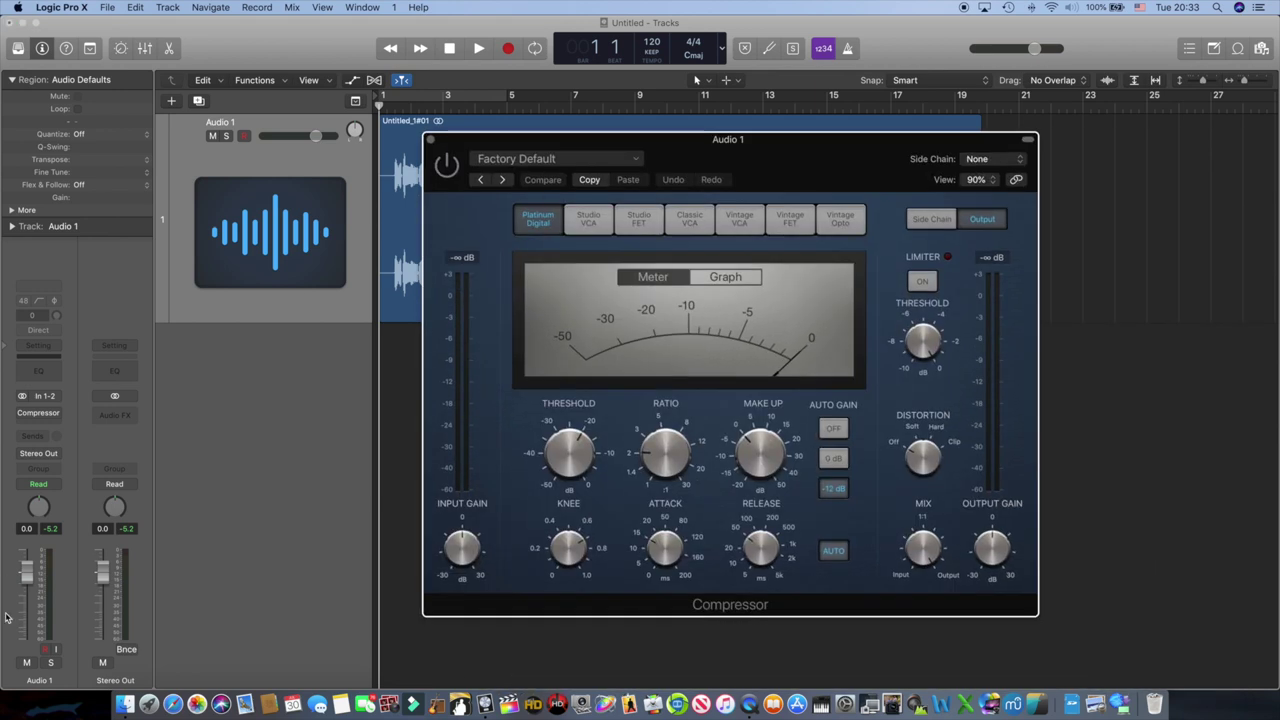
left_click(22, 414)
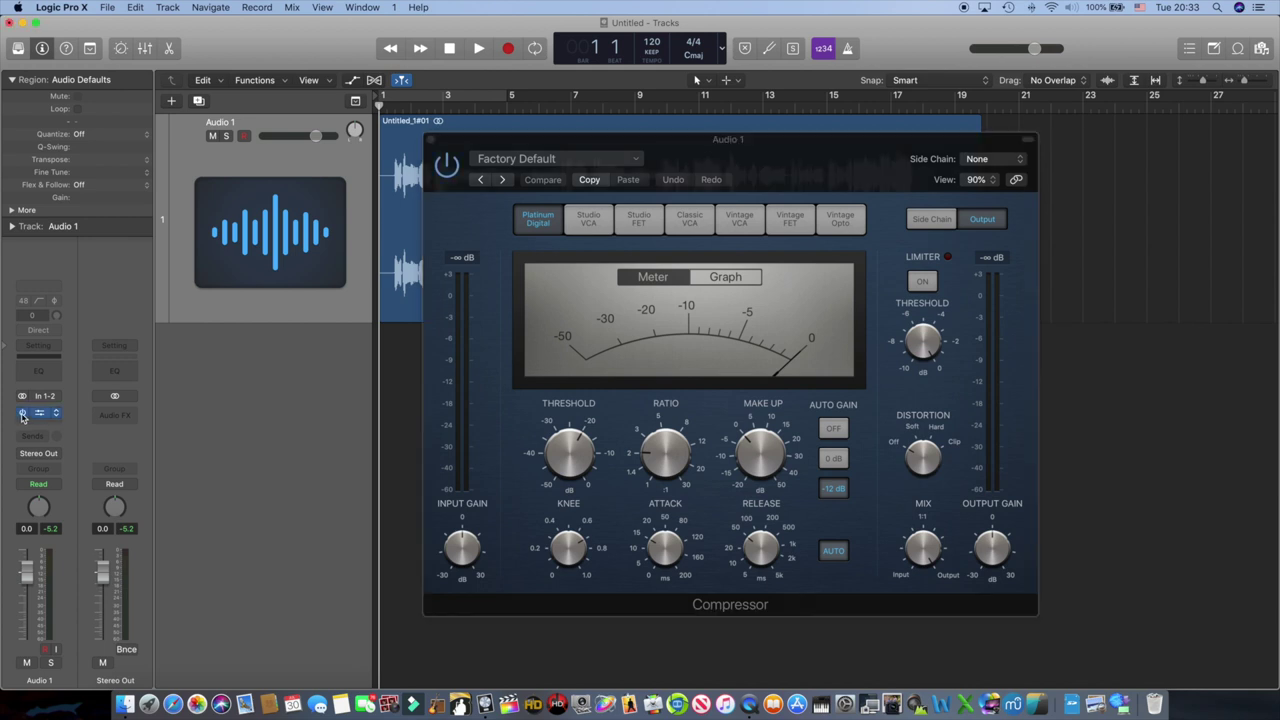
left_click(638, 320)
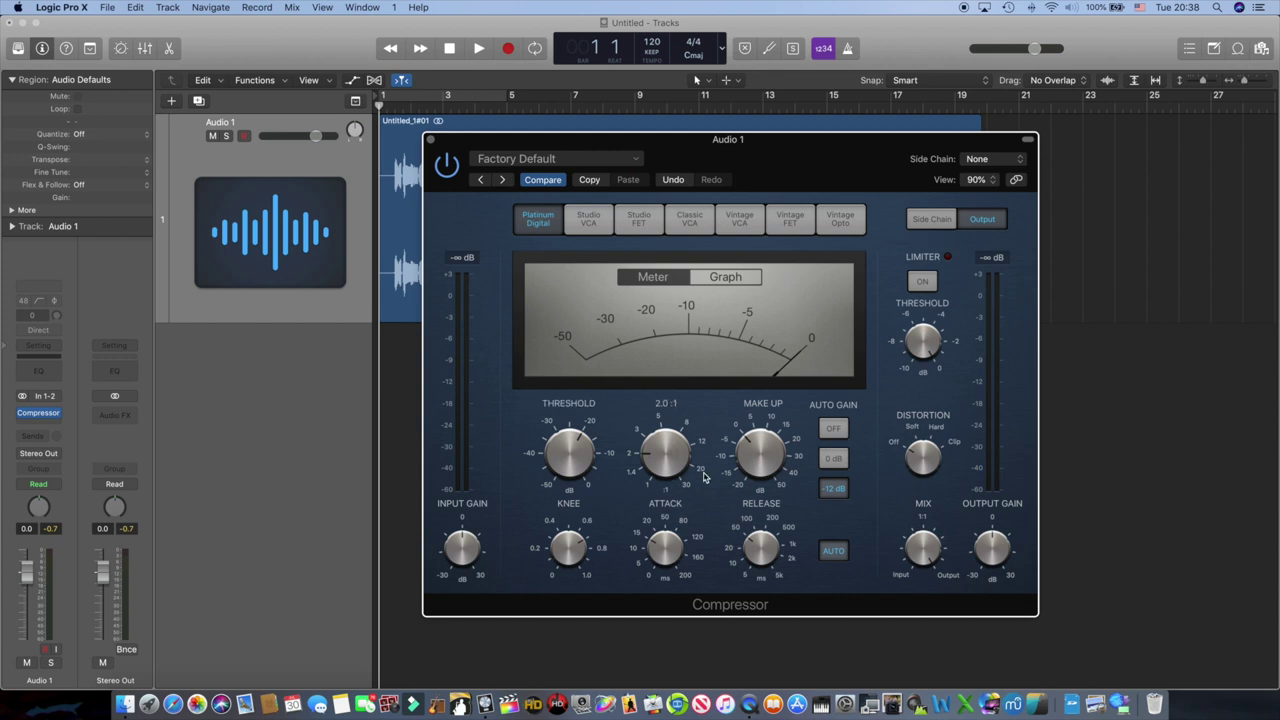
Step: Lower the Compressor's threshold and raise its ratio above the default 2:1
mouse_move(590, 452)
left_click_drag(563, 444, 588, 479)
left_click_drag(651, 462, 668, 481)
left_click_drag(664, 478, 652, 466)
left_click_drag(647, 462, 648, 452)
left_click_drag(666, 451, 662, 439)
Step: Play the track and raise the Compressor's ratio to about 5:1 during playback
mouse_move(778, 405)
mouse_move(789, 512)
mouse_move(758, 450)
mouse_move(656, 534)
mouse_move(765, 550)
mouse_move(463, 537)
left_click(479, 49)
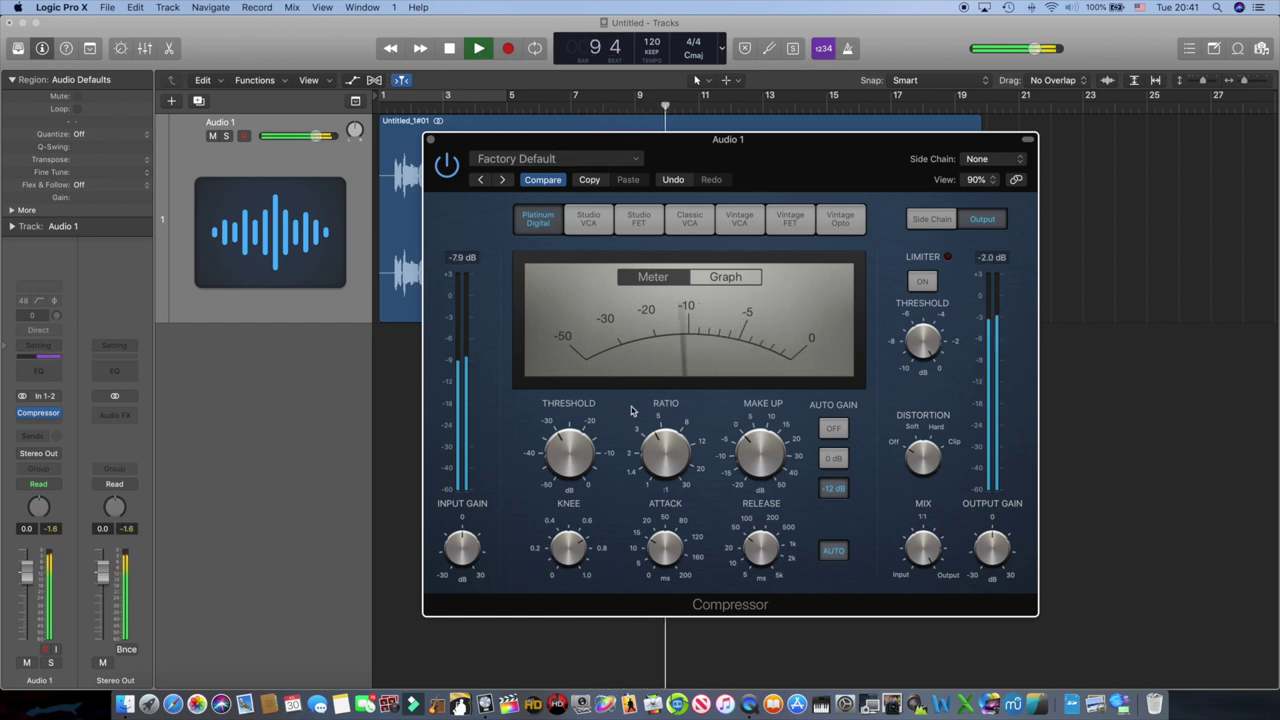
mouse_move(653, 467)
left_click_drag(653, 467, 649, 458)
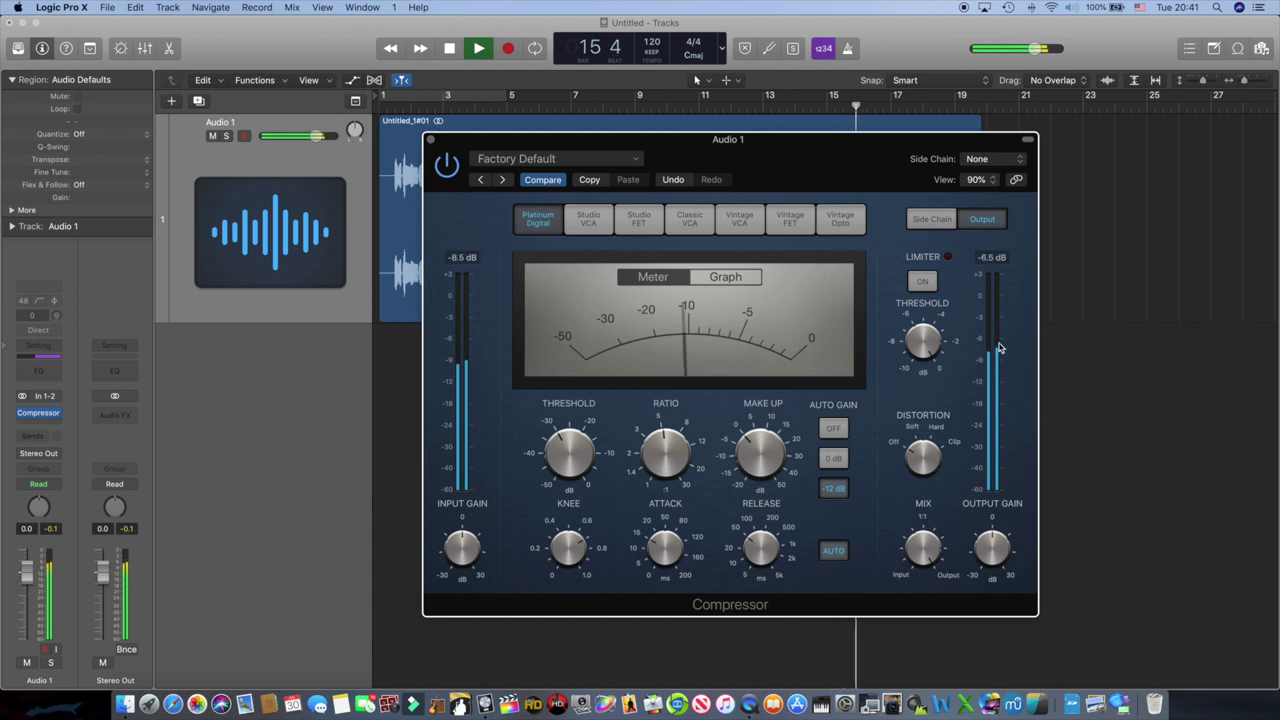
Step: Set the Compressor's make-up gain to 2 dB and restart playback from the beginning
mouse_move(748, 459)
left_click_drag(748, 459, 746, 455)
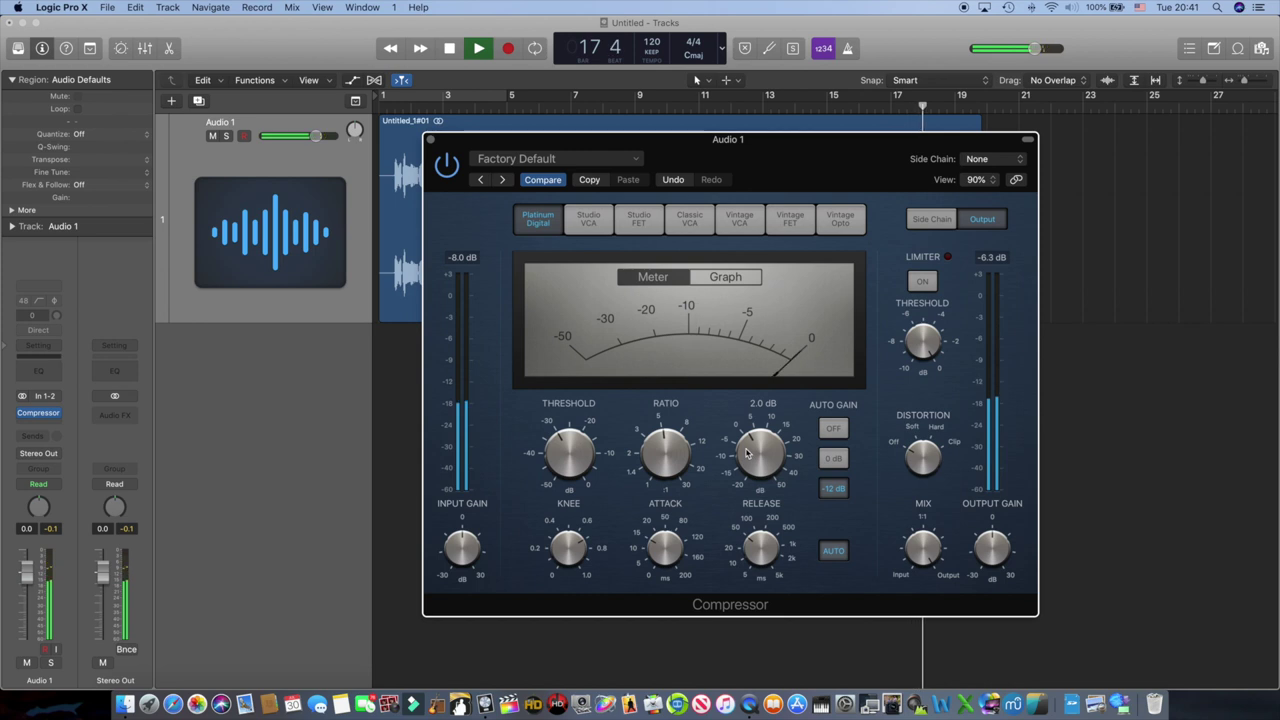
key("Return")
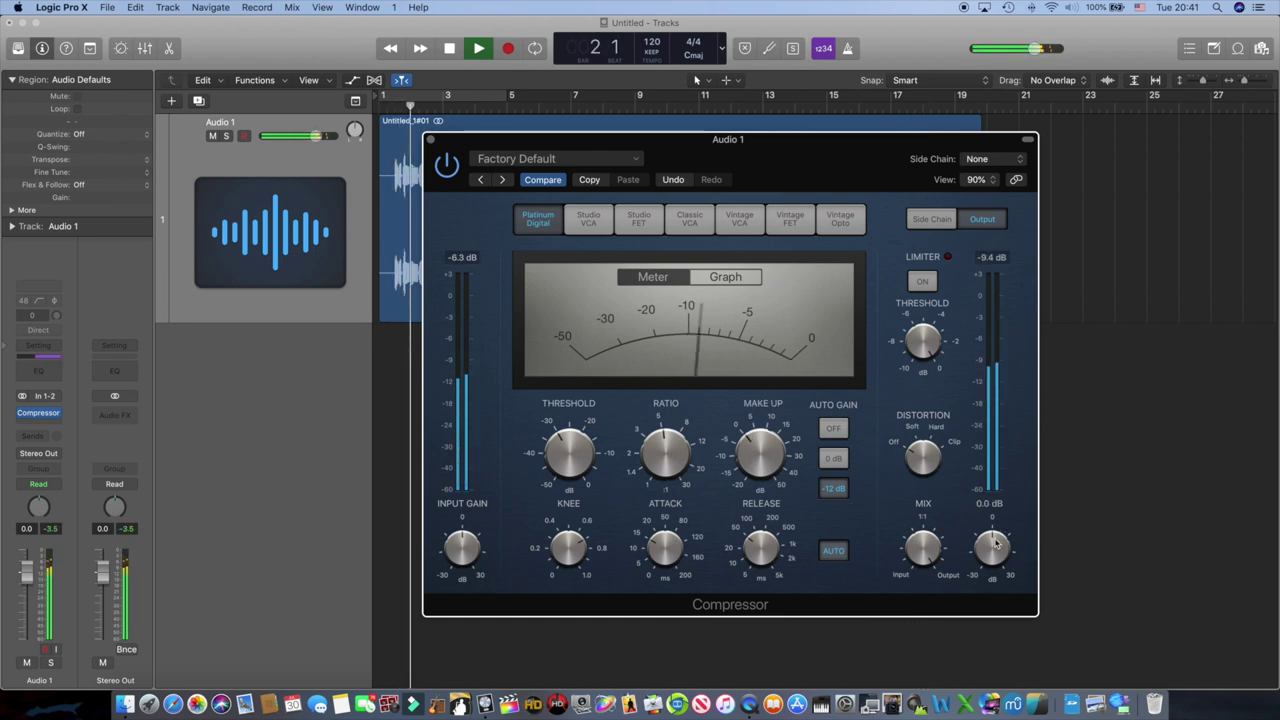
Step: Raise the Compressor's output gain to +3.5 dB and turn on its limiter during playback, stopping after the recording ends
left_click_drag(990, 550, 987, 547)
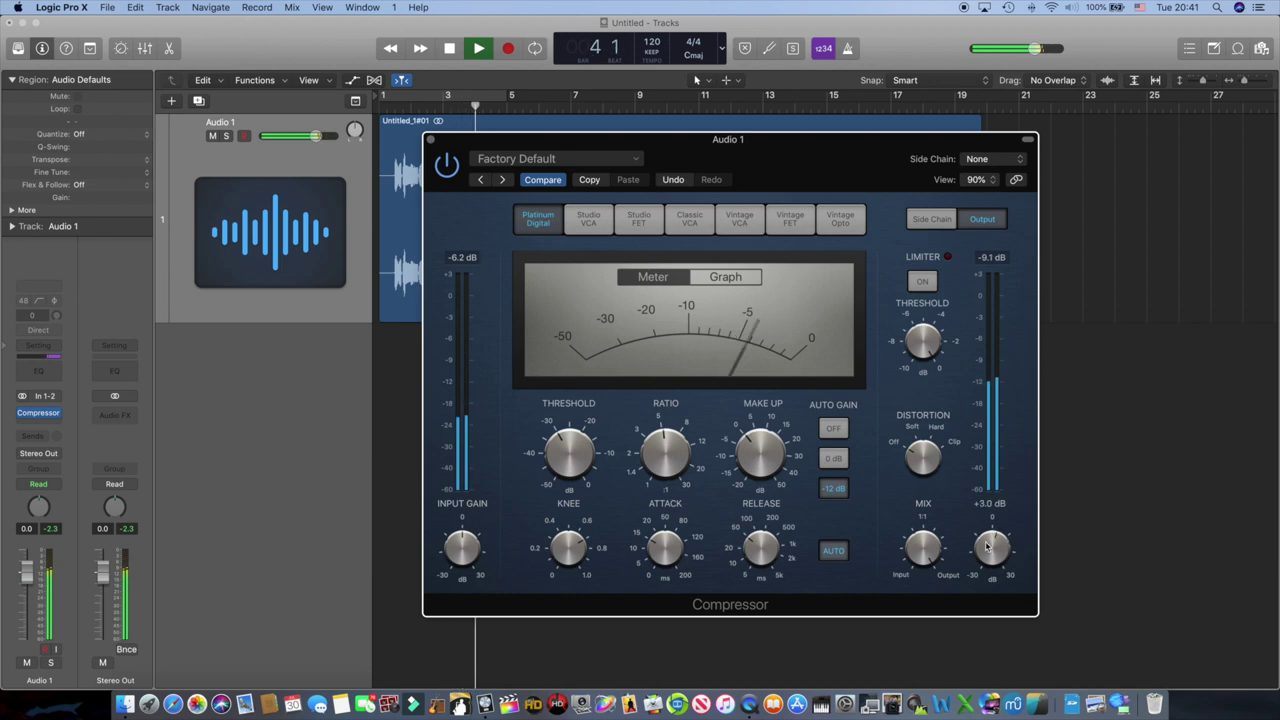
scroll(987, 547, "up", 2)
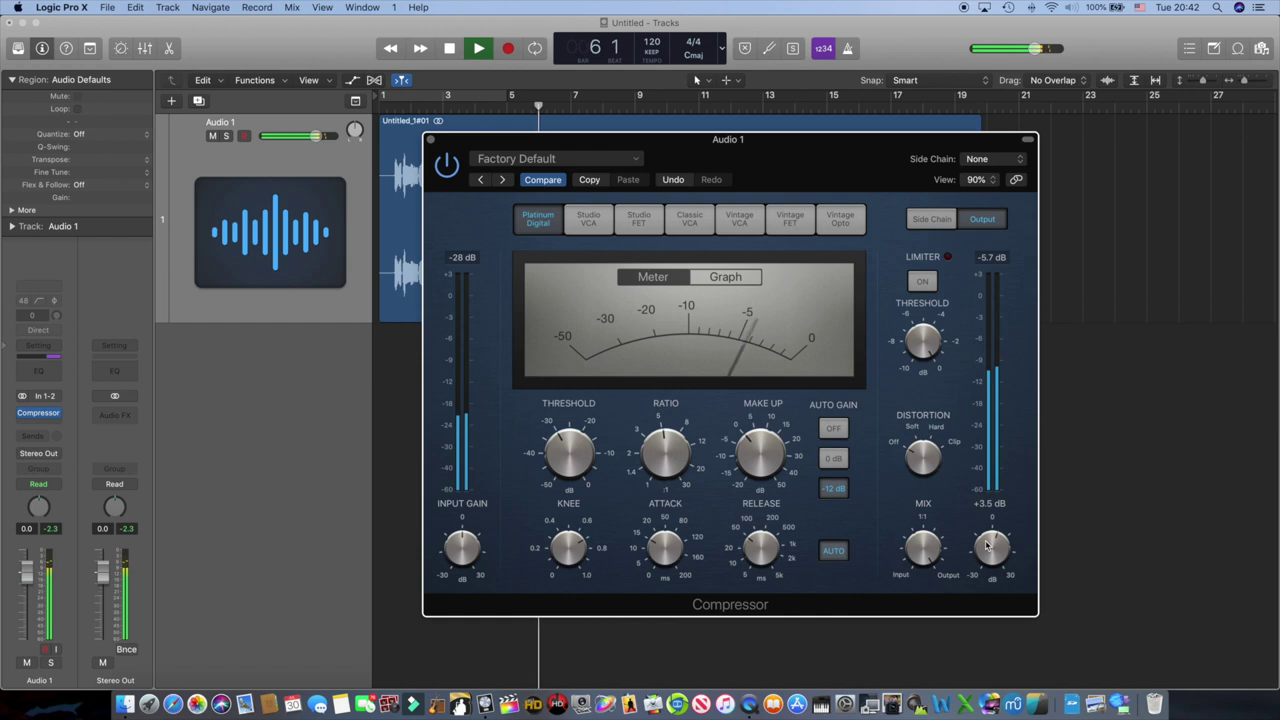
left_click(924, 284)
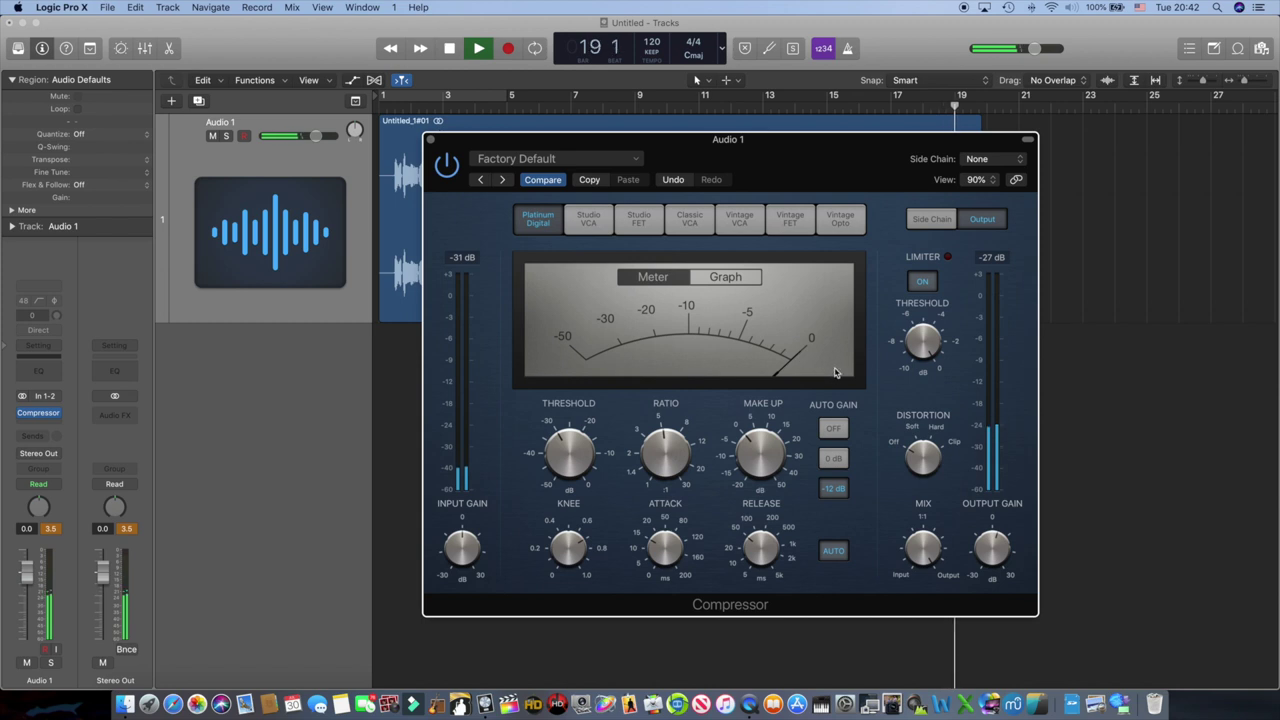
left_click(449, 48)
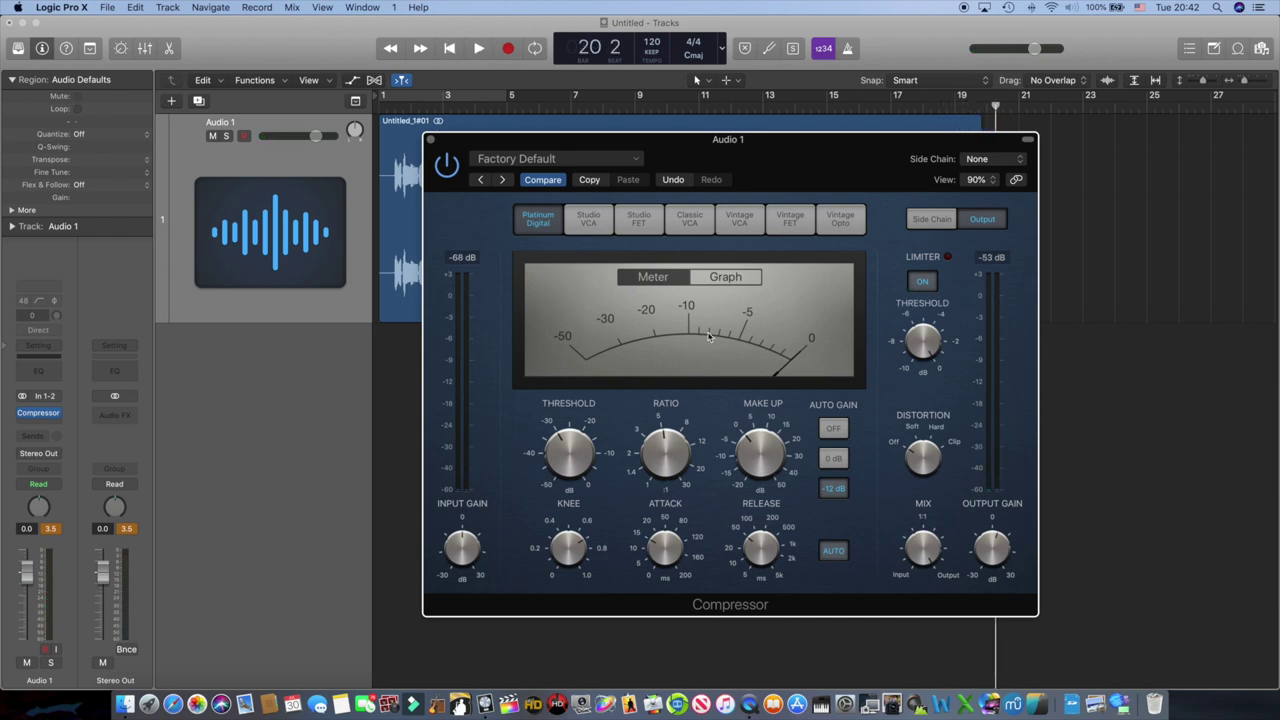
Step: Try raising and lowering the Compressor's output gain
mouse_move(562, 437)
mouse_move(660, 443)
left_click_drag(998, 535, 983, 534)
left_click_drag(984, 546, 985, 555)
Step: Switch the Compressor's limiter off and back on
left_click(925, 283)
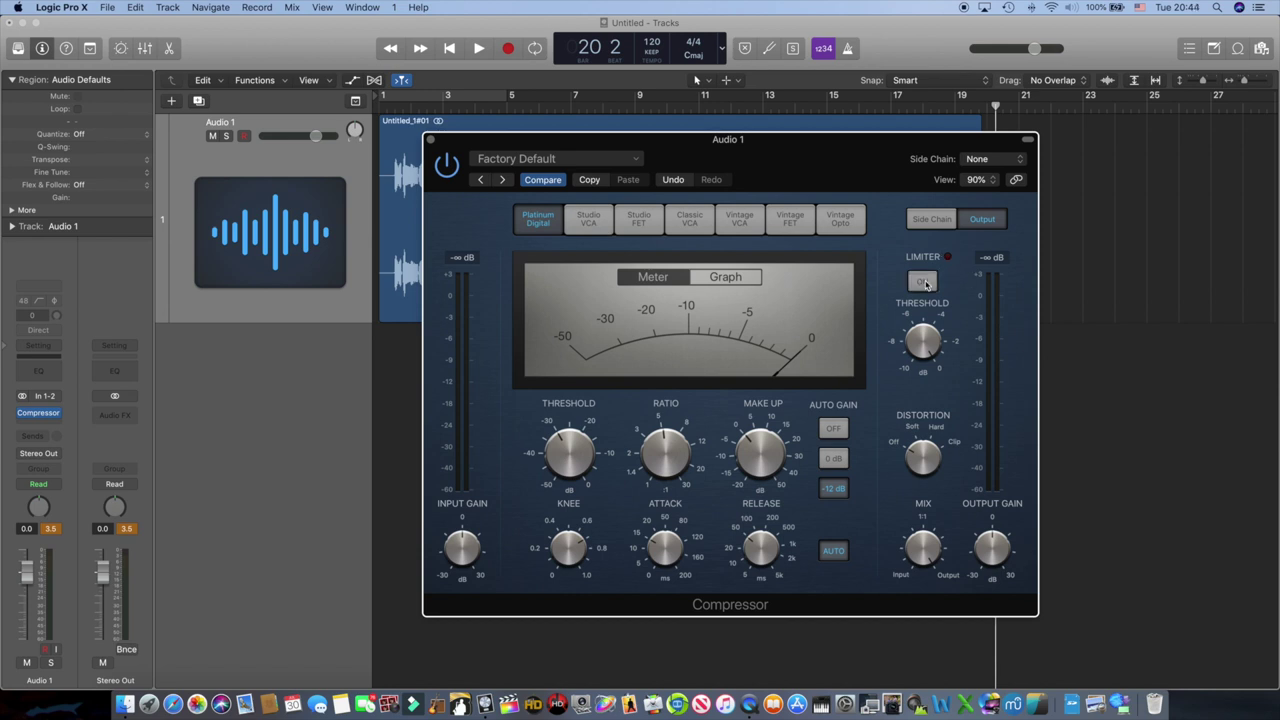
left_click(925, 284)
left_click(922, 283)
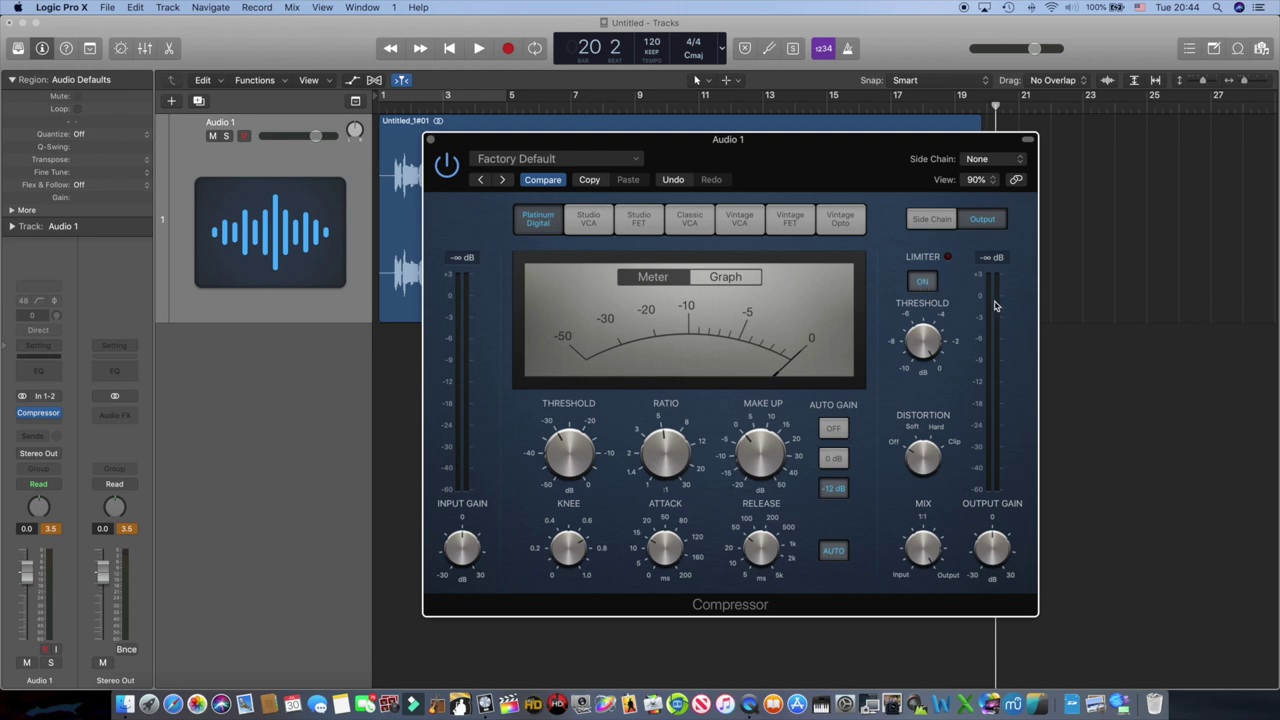